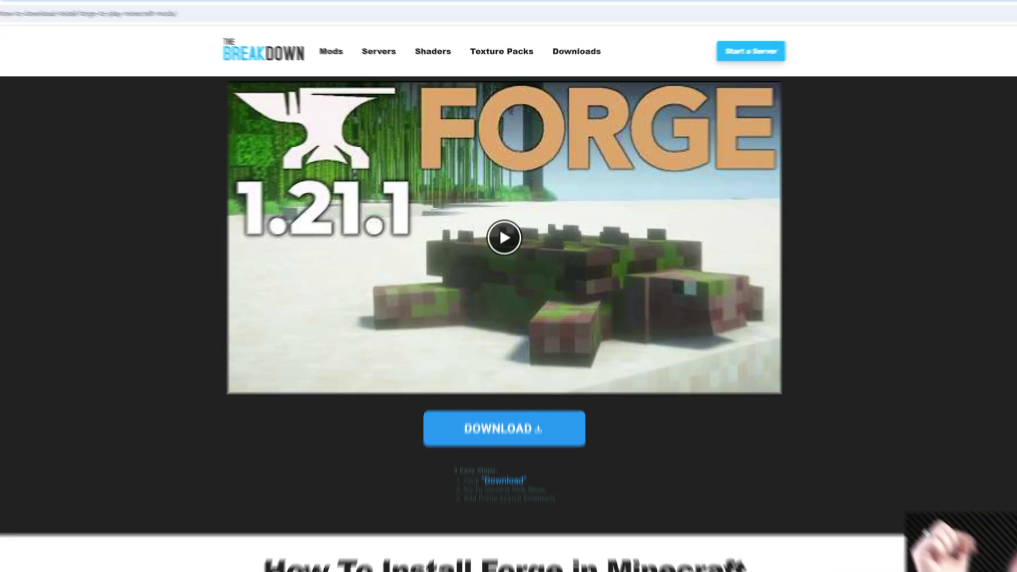
- Open the Forge download page linked in the How To Install Forge in Minecraft article
scroll(996, 350, "down", 7)
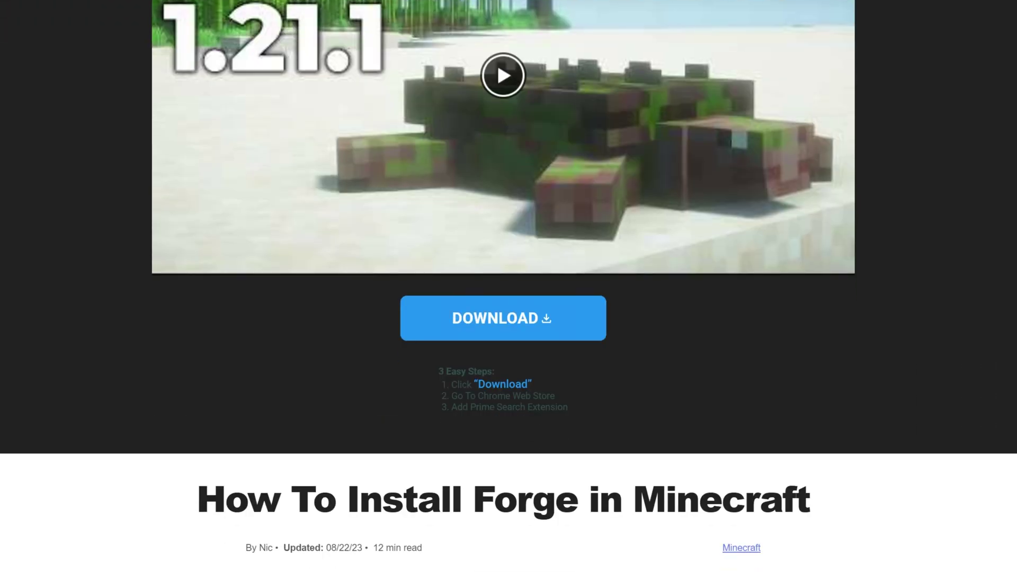
scroll(993, 346, "down", 2)
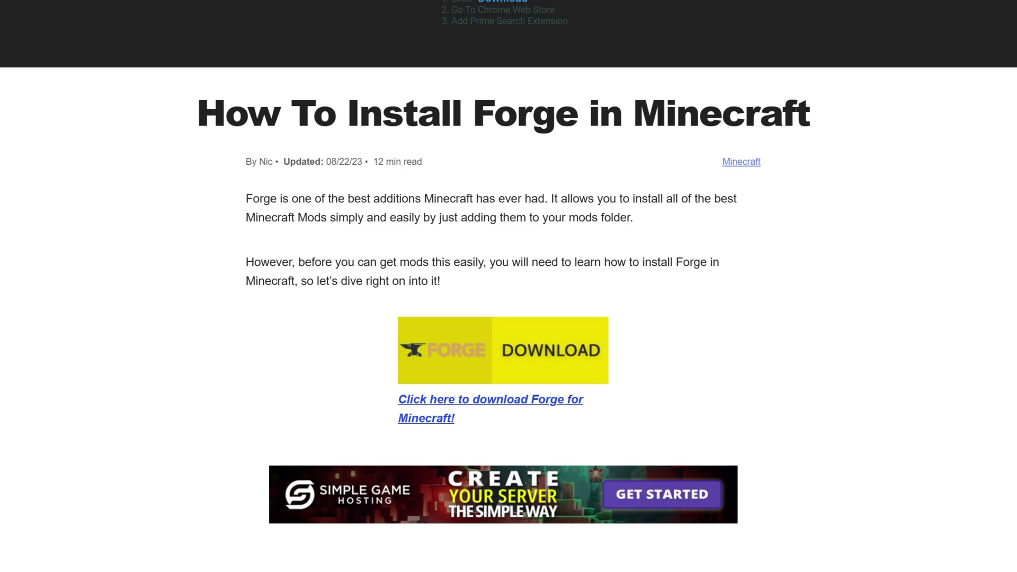
scroll(500, 558, "down", 7)
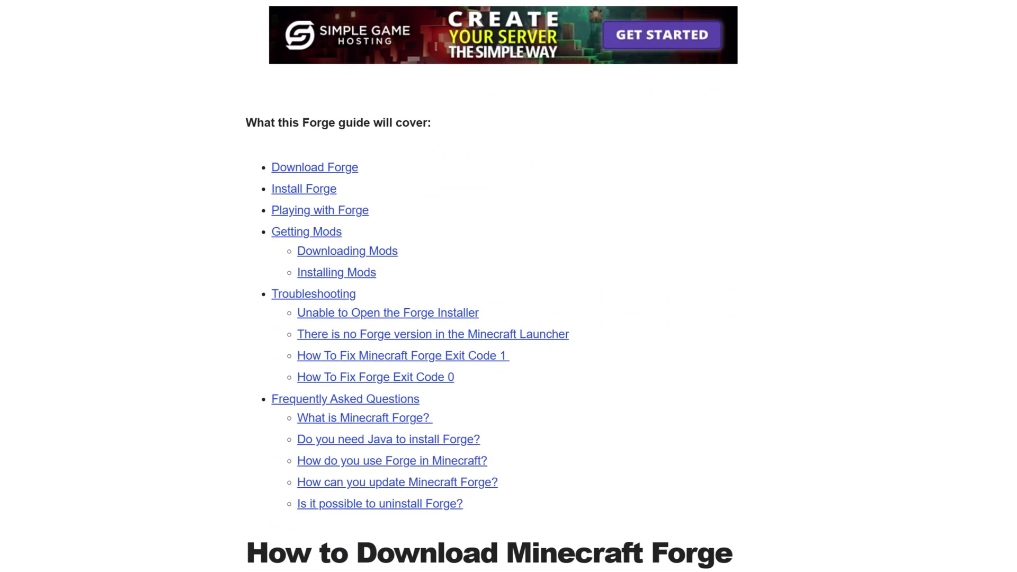
scroll(498, 459, "down", 1)
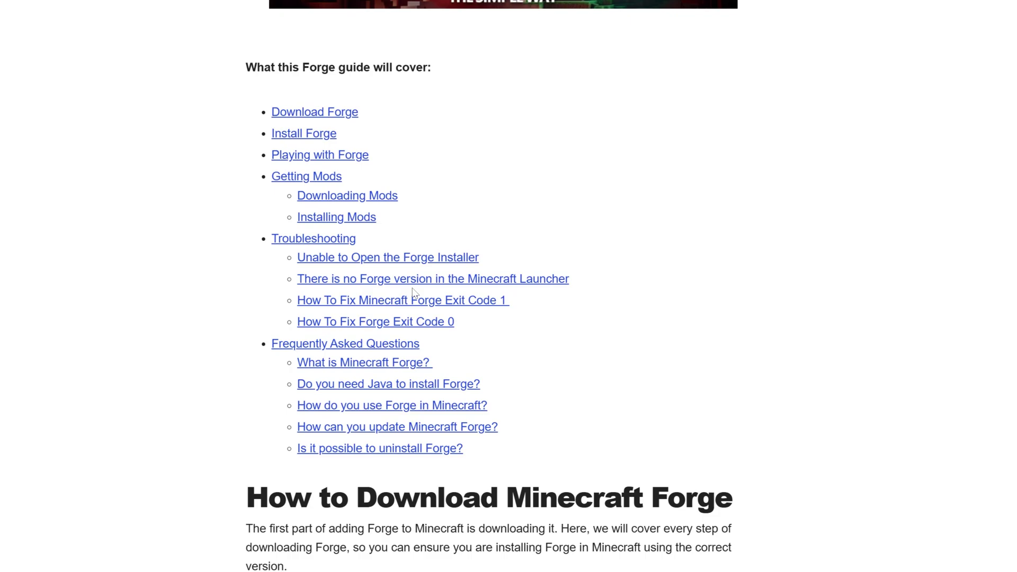
scroll(429, 462, "up", 11)
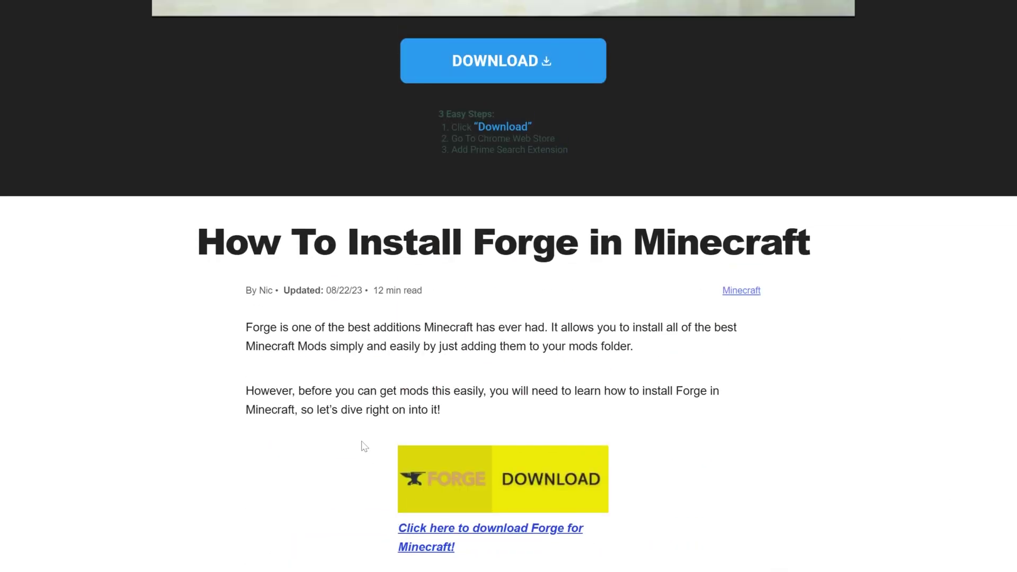
left_click(489, 493)
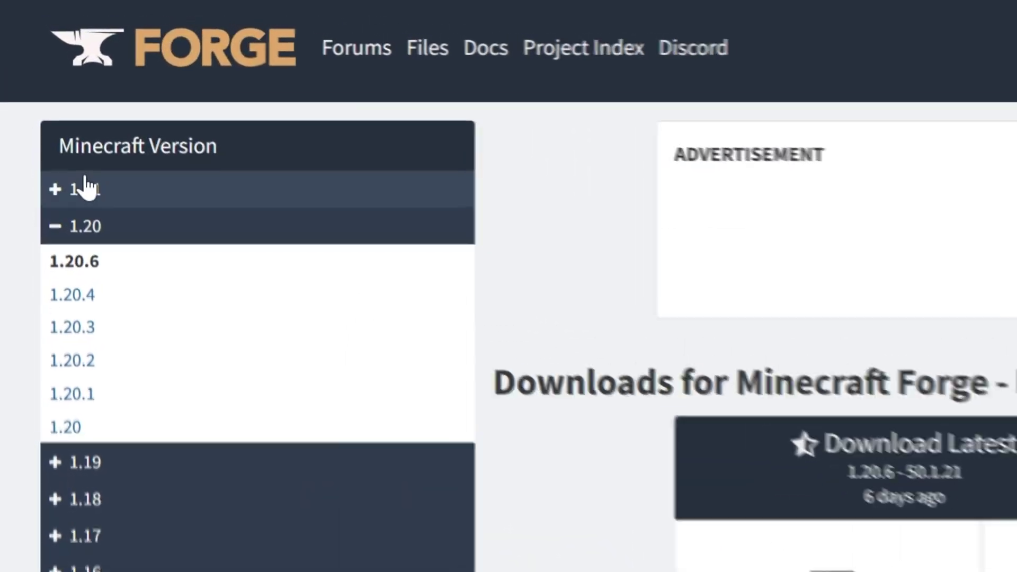
- Expand the Minecraft 1.21 versions and show the Forge downloads for 1.21.3
left_click(52, 93)
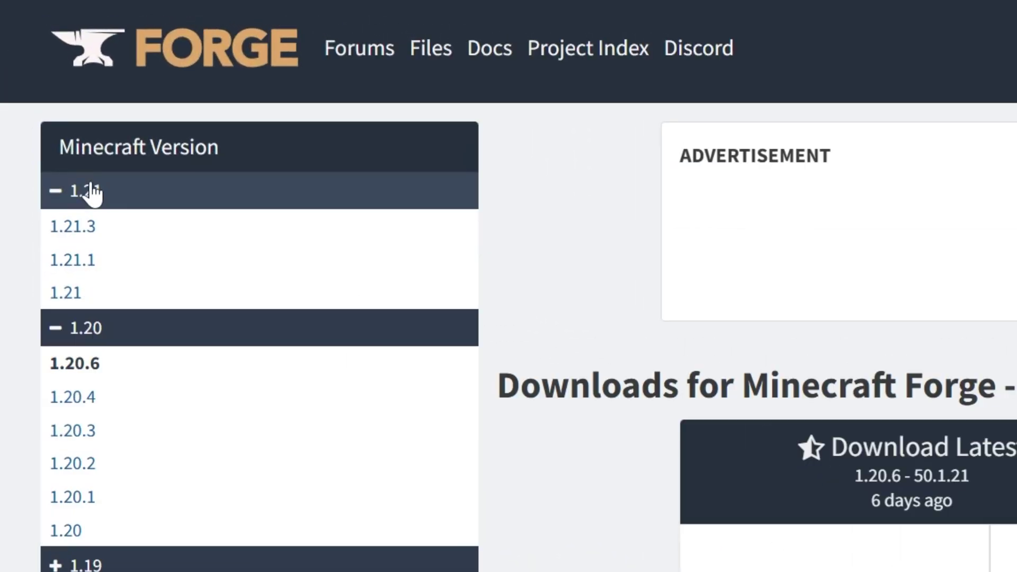
left_click(74, 227)
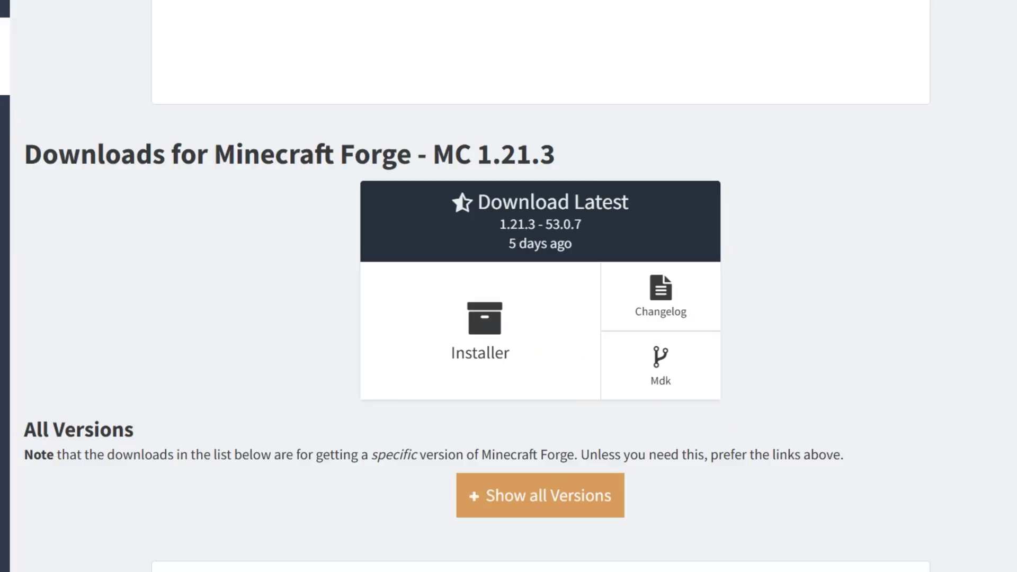
left_click_drag(433, 154, 587, 166)
left_click(593, 167)
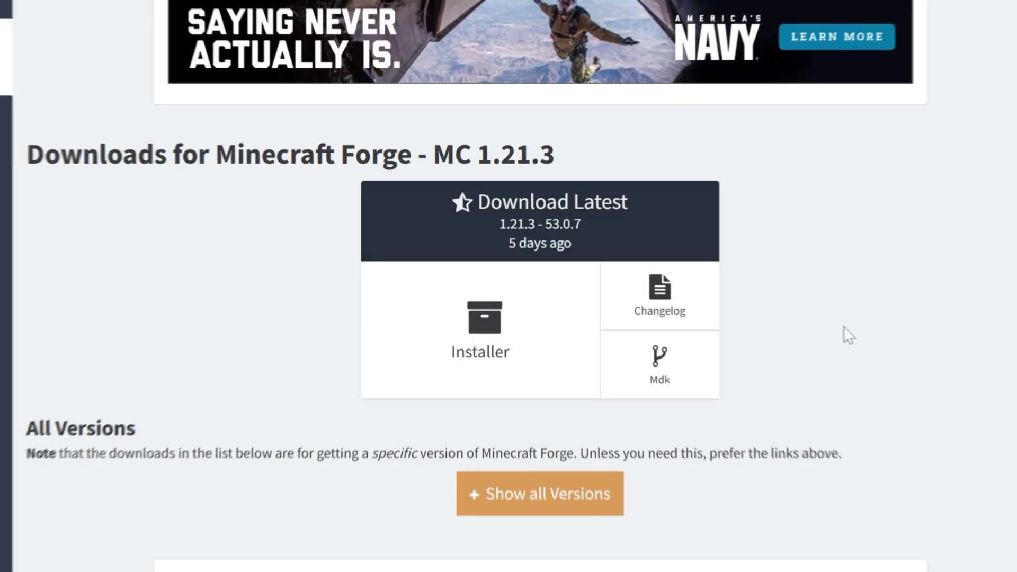
- Download the latest Forge installer and save it in Downloads as forge-1.21.3-53.0.7-installer.jar
left_click(484, 323)
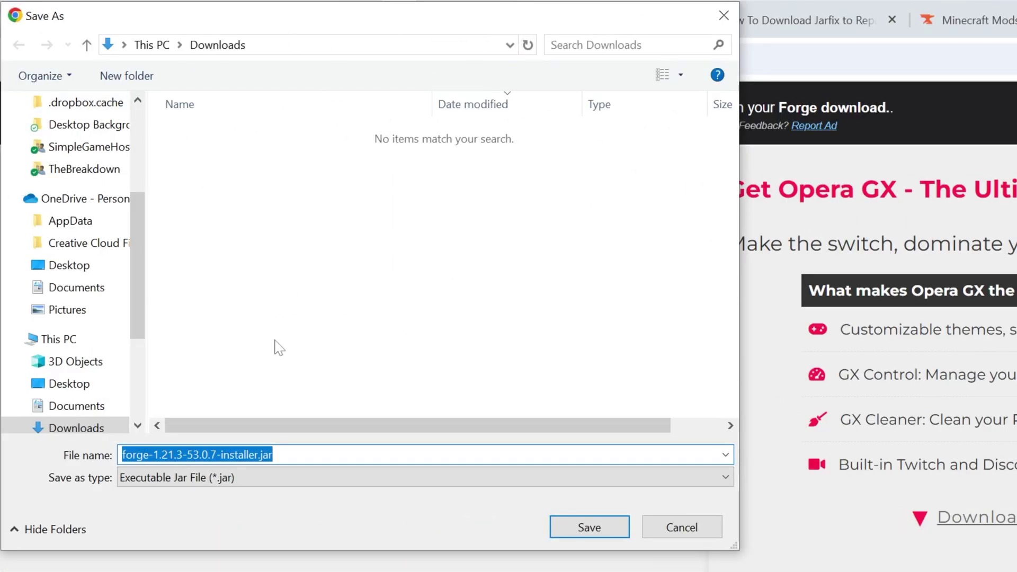
left_click(149, 454)
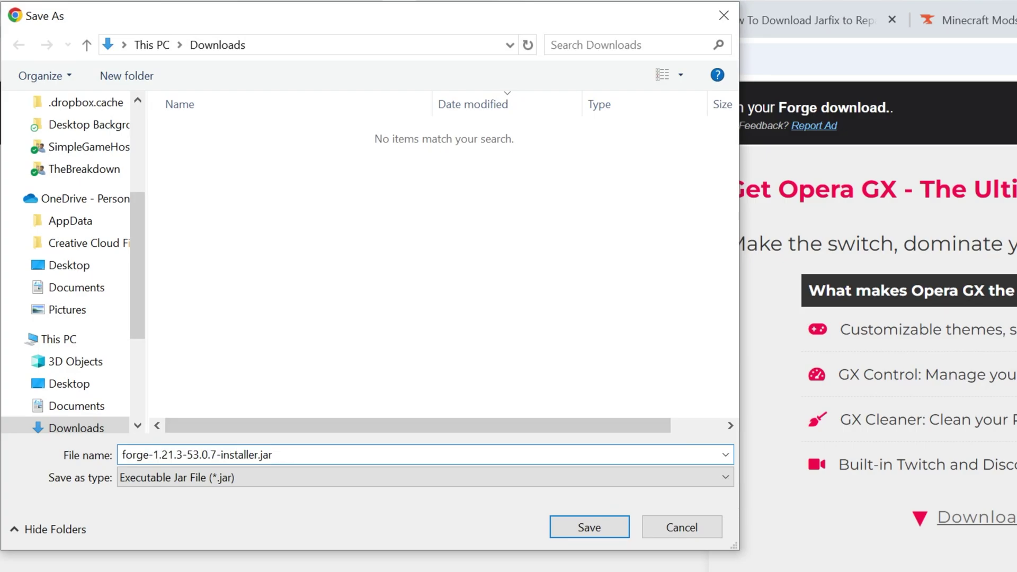
key("shift+Left")
key("shift+Left")
key("shift+Left")
key("shift+Left")
key("shift+Left")
left_click(606, 527)
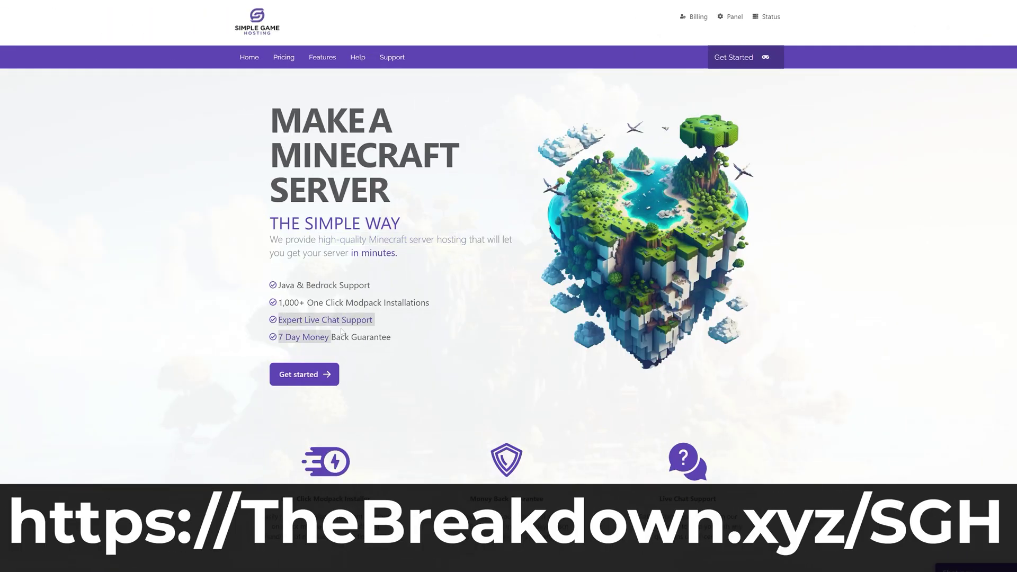
- Search the hosting panel's CurseForge modpacks for Pixelmon
scroll(308, 292, "down", 4)
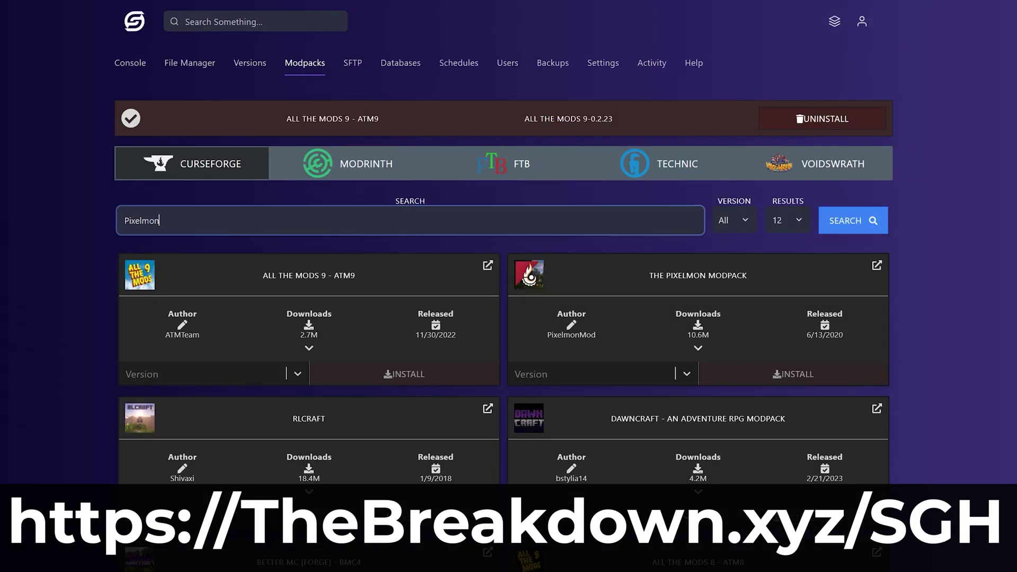
key("Return")
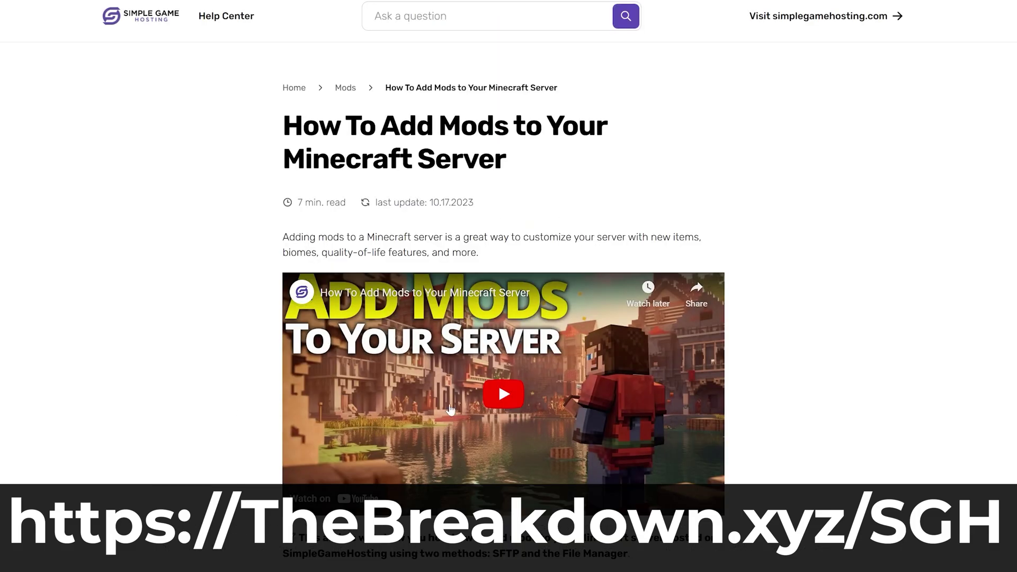
- Select Forge as the server's version type and install the first listed version
scroll(450, 409, "down", 20)
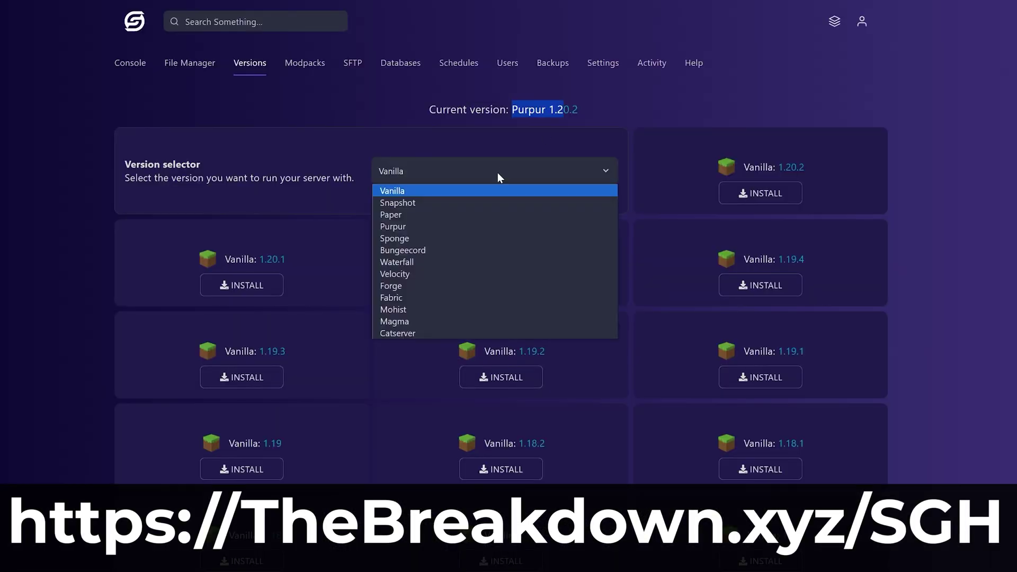
left_click(395, 286)
left_click(760, 193)
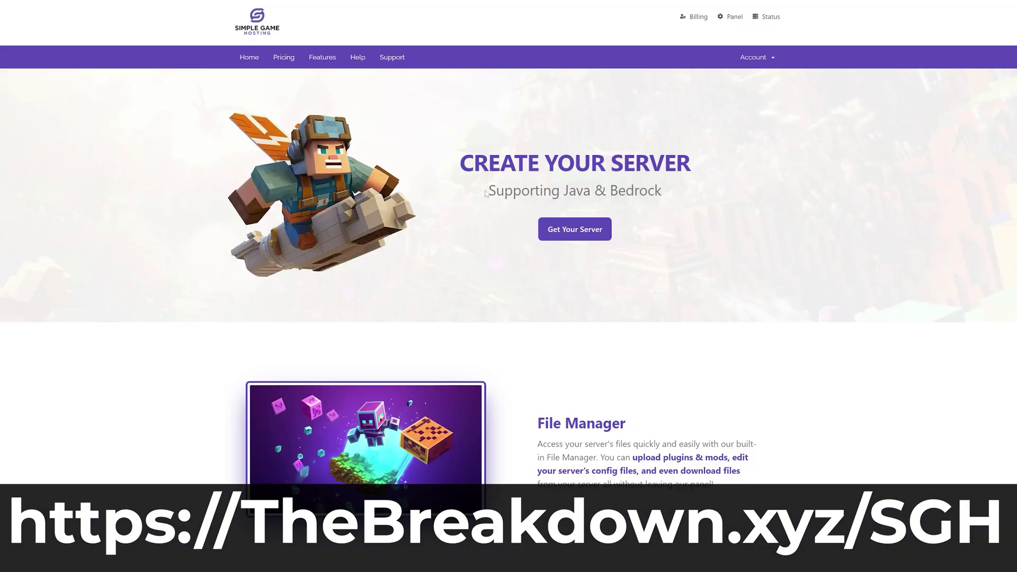
left_click_drag(484, 190, 672, 189)
scroll(508, 286, "down", 10)
left_click_drag(347, 111, 441, 88)
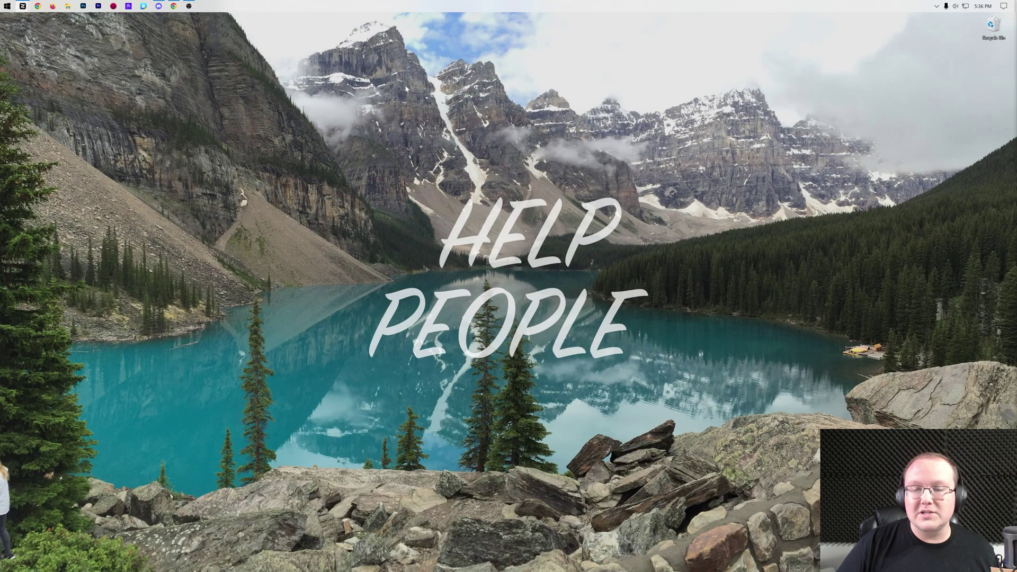
- Open the Downloads folder and select the forge-1.21.3-53.0.7-installer.jar file
left_click(70, 7)
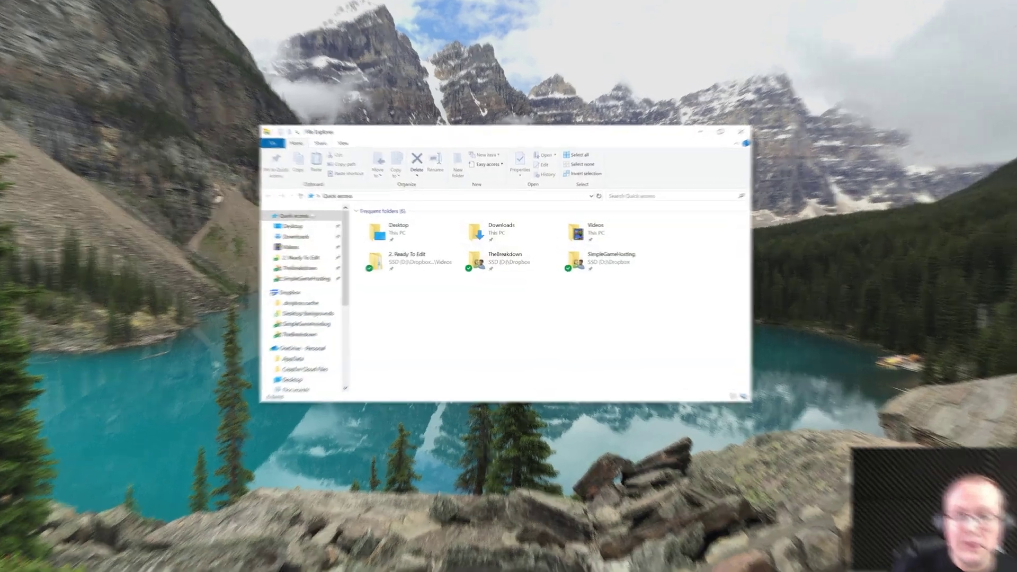
left_click(296, 238)
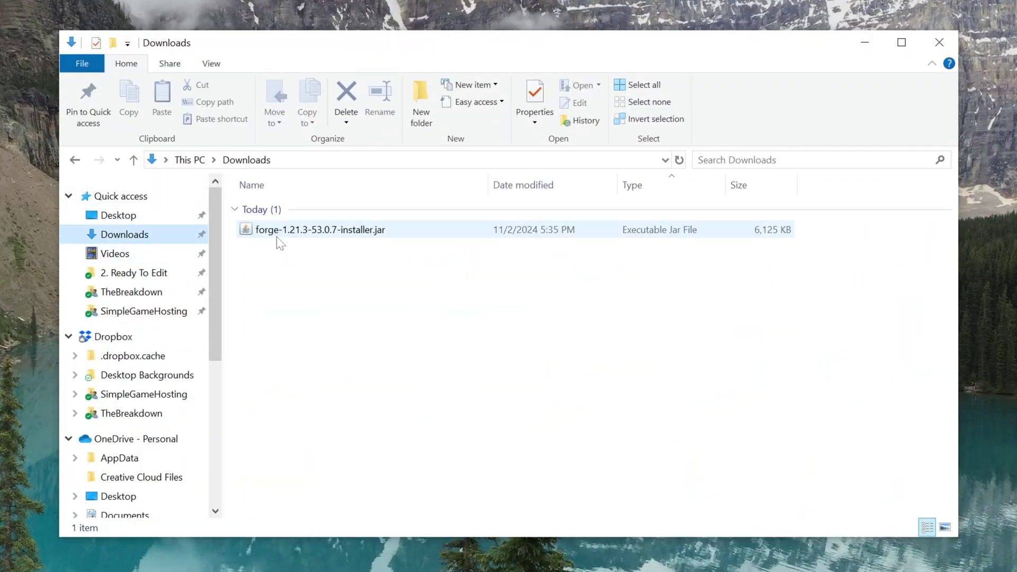
left_click(401, 236)
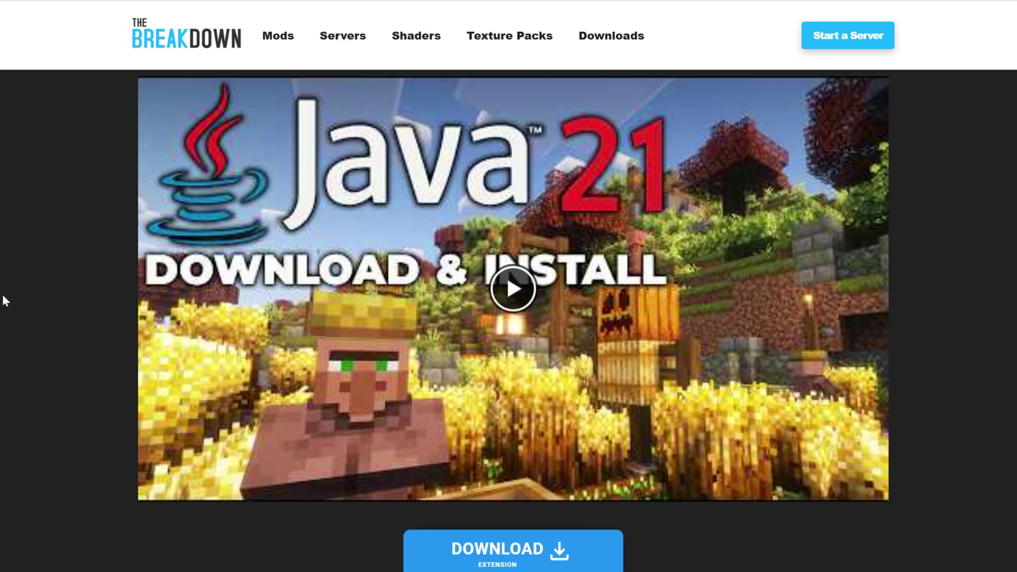
- Look over the article on downloading and installing Java 21 for Minecraft mods and servers
scroll(37, 262, "down", 15)
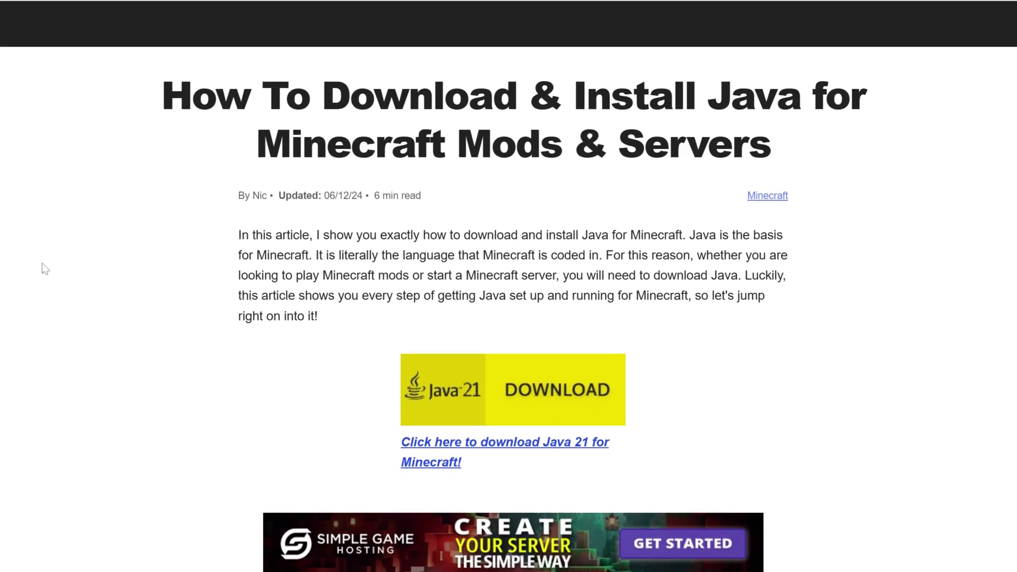
scroll(66, 274, "up", 9)
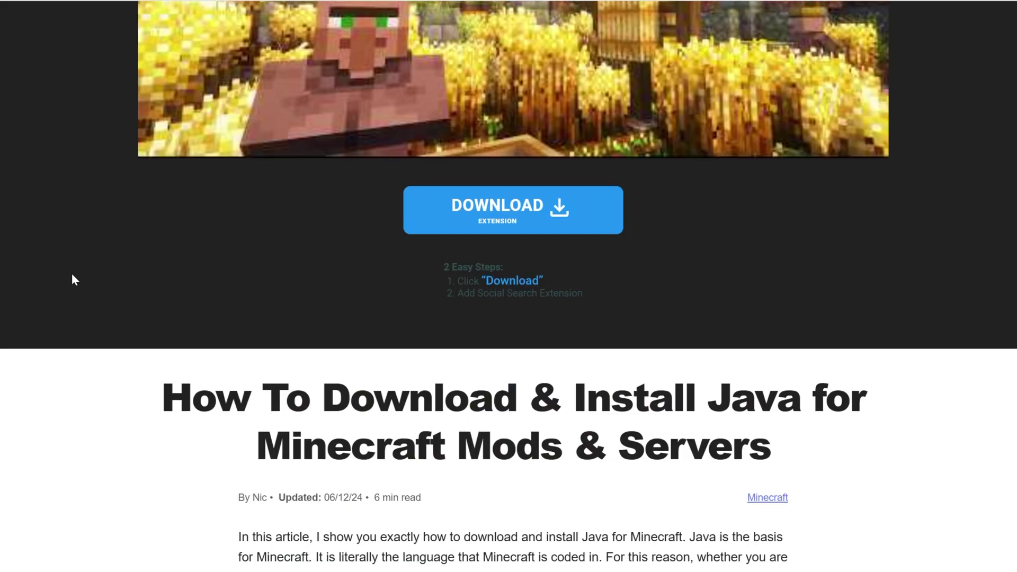
scroll(146, 281, "down", 5)
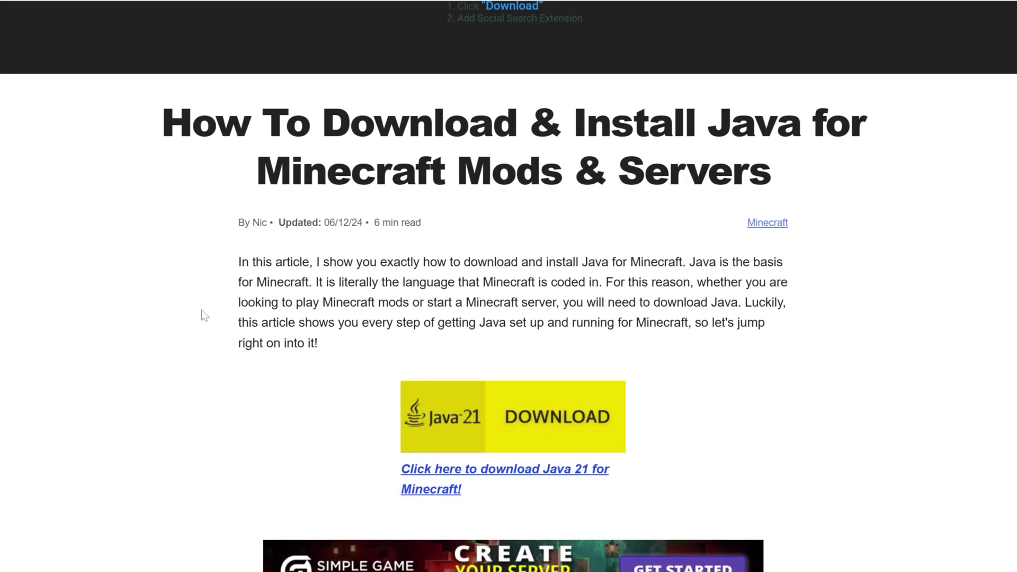
scroll(204, 307, "down", 5)
scroll(208, 302, "up", 5)
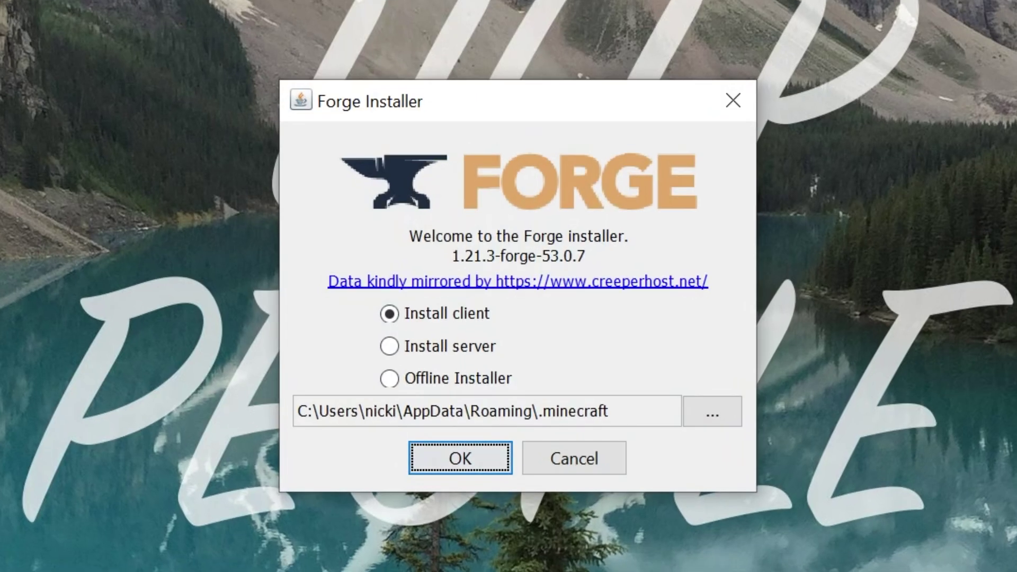
- Install the Forge client into the default .minecraft folder and move the installer file from the desktop to the Recycle Bin
left_click(452, 460)
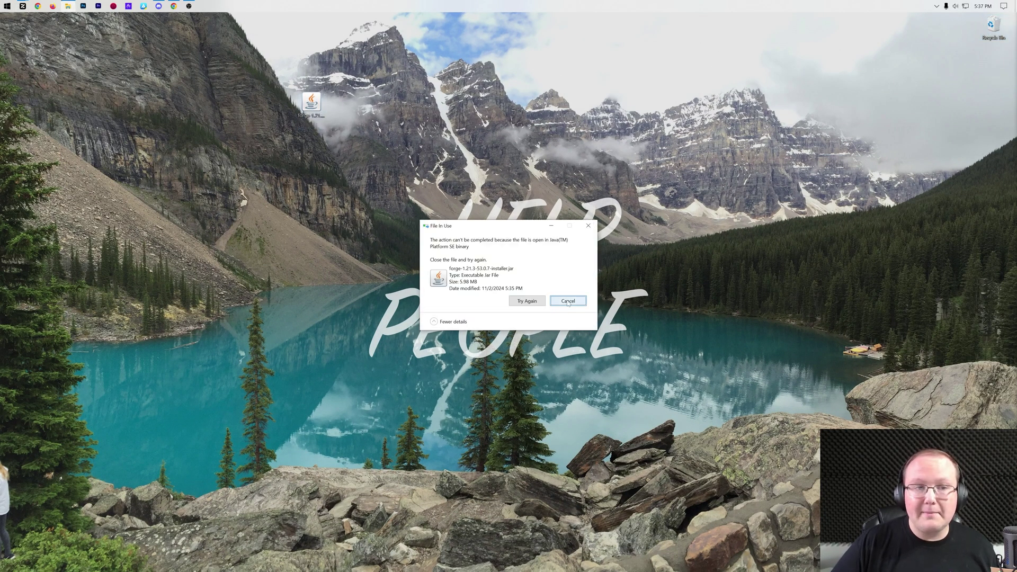
key("Escape")
left_click_drag(312, 106, 993, 27)
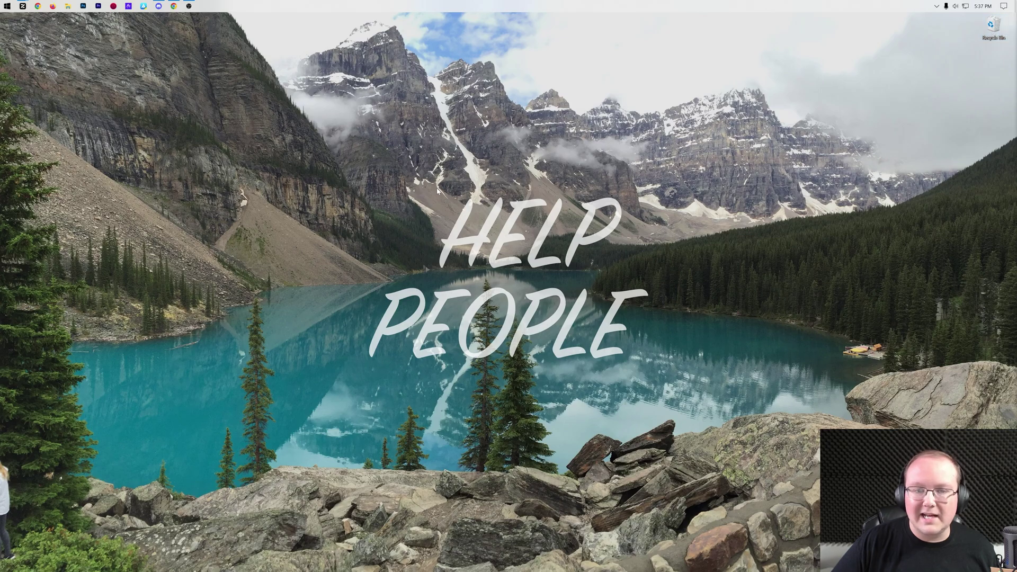
- Launch the Minecraft Launcher and list the Java Edition installations with modded versions included
left_click(5, 5)
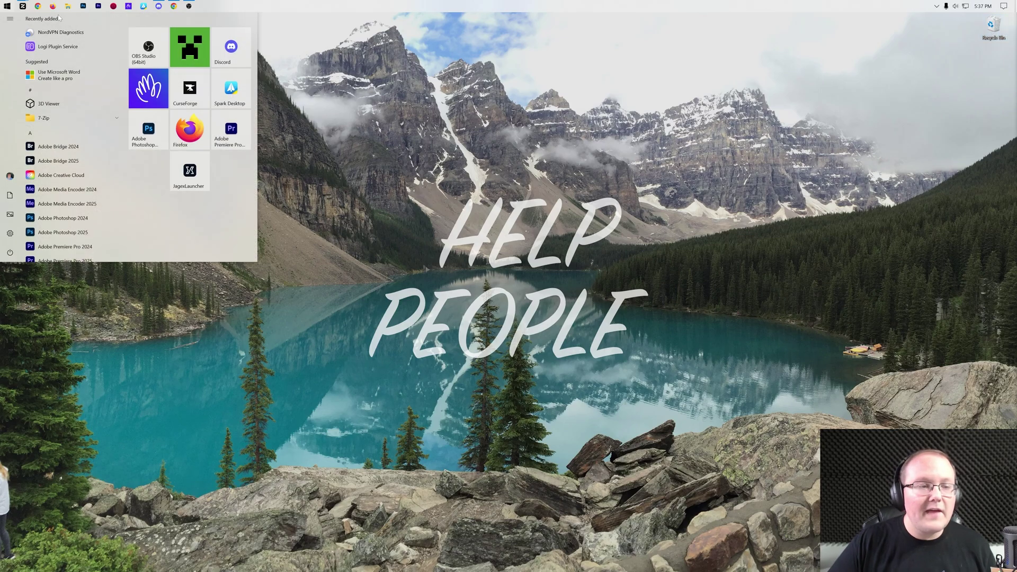
left_click(189, 49)
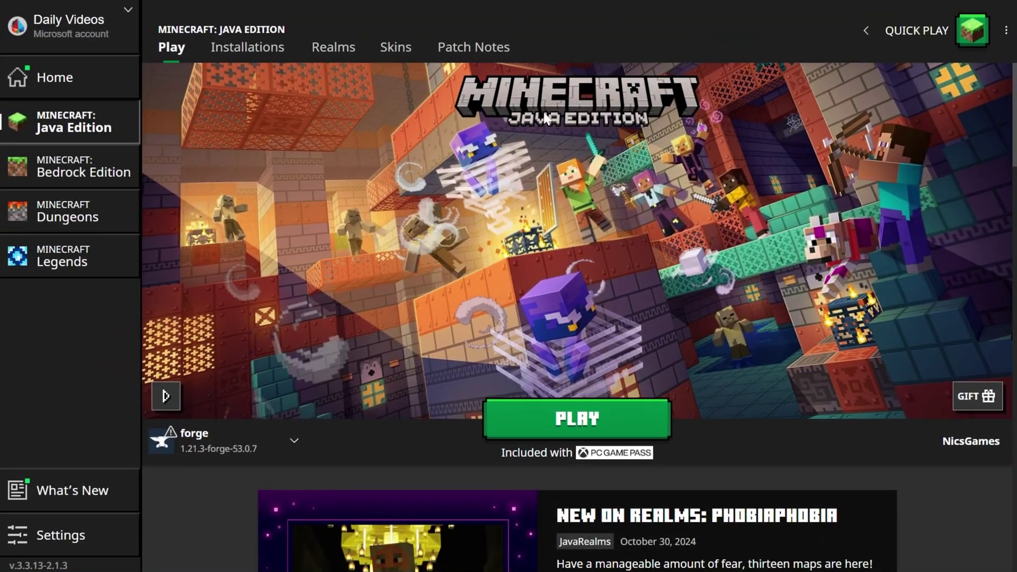
left_click(253, 46)
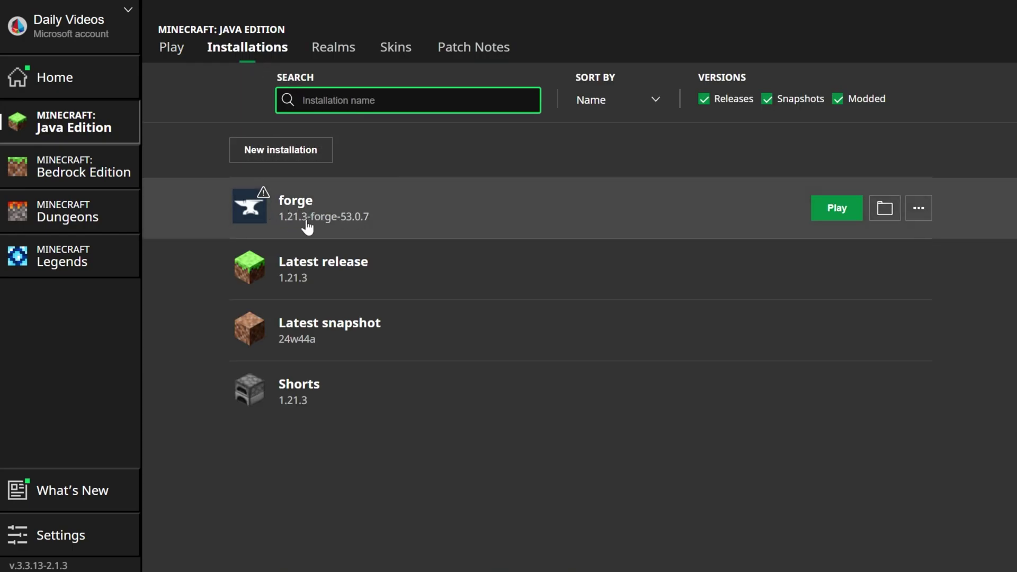
left_click(858, 98)
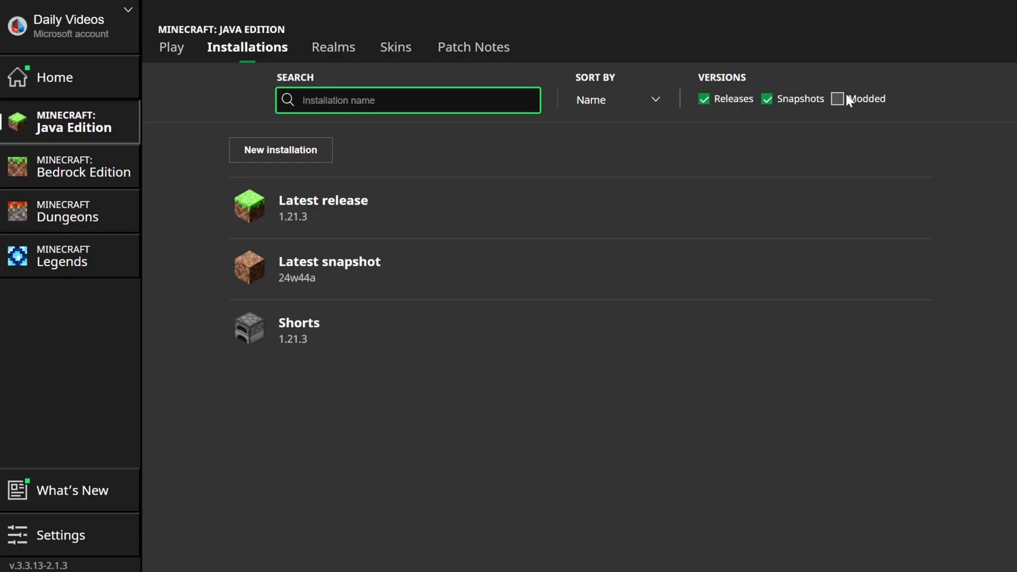
left_click(847, 99)
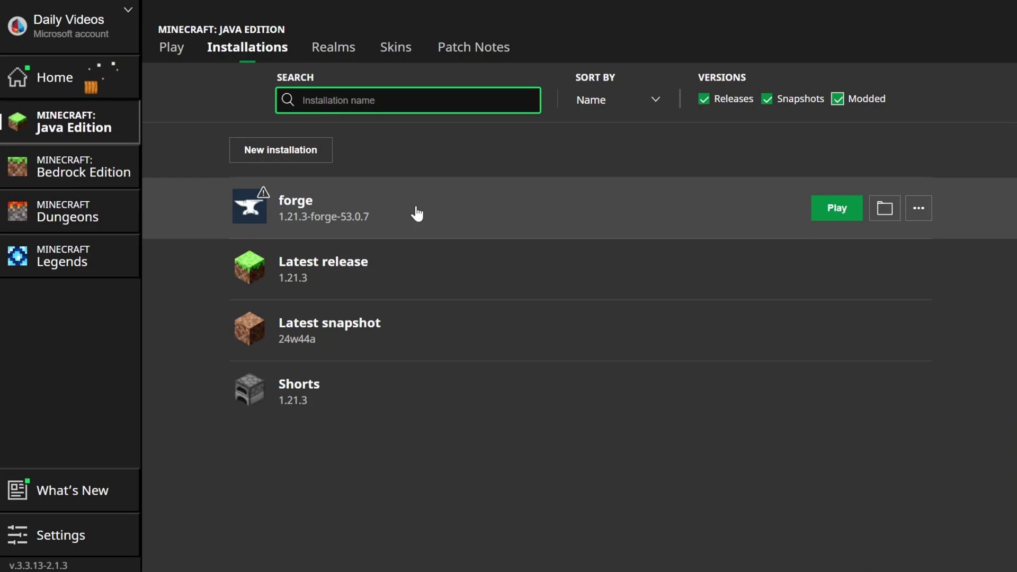
- Create an installation named SimpleGameHosting.com using release 1.21.3-forge-53.0.7 with a 2560x1440 resolution, and launch it
left_click(322, 161)
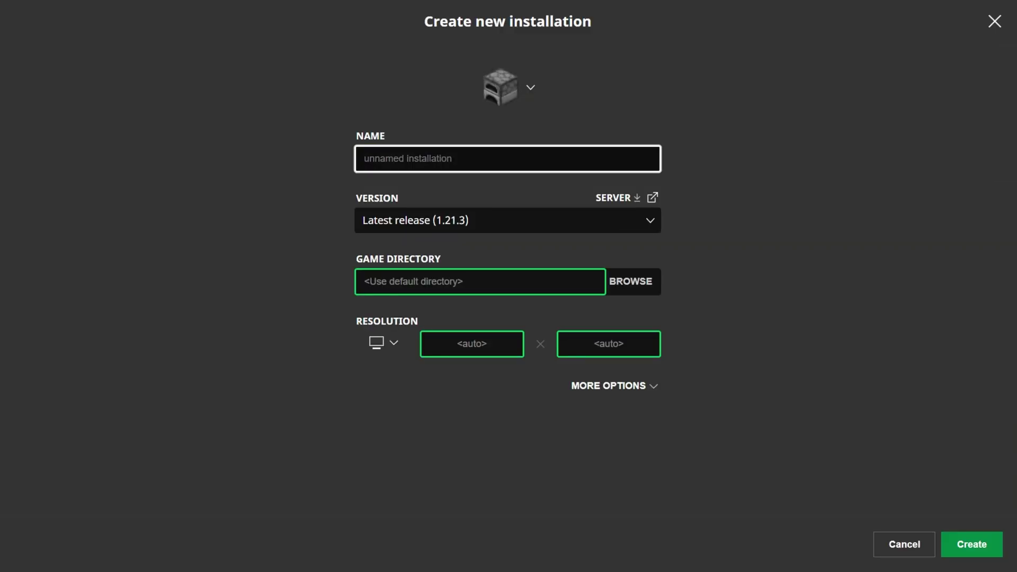
type("SimpleGameHosting.com")
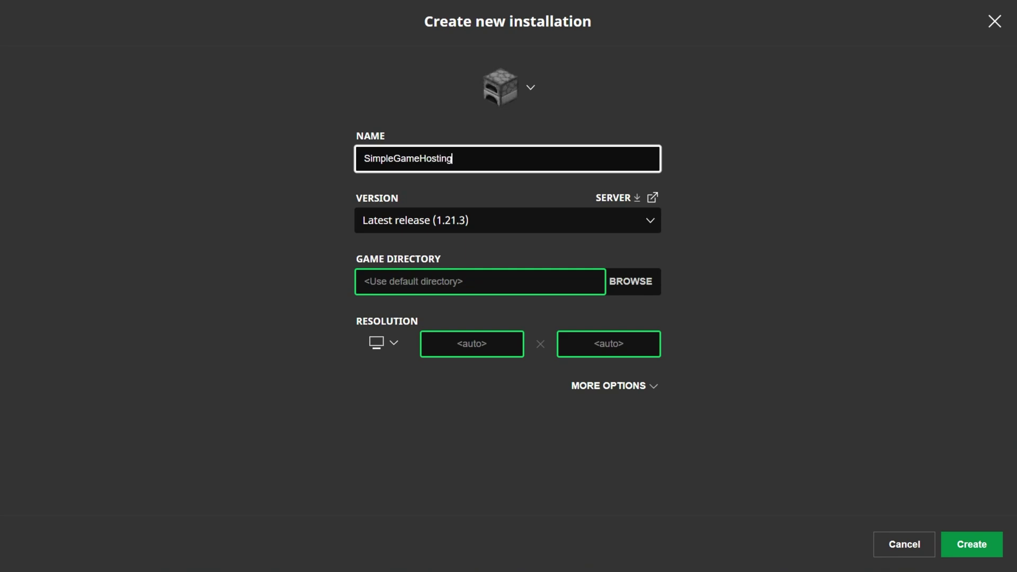
left_click(425, 211)
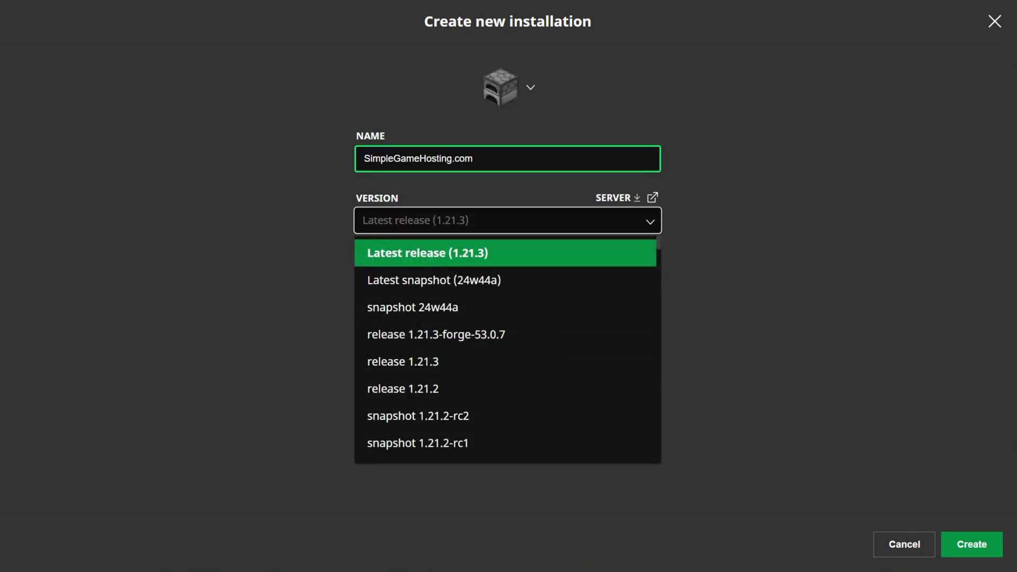
left_click(453, 336)
left_click(387, 371)
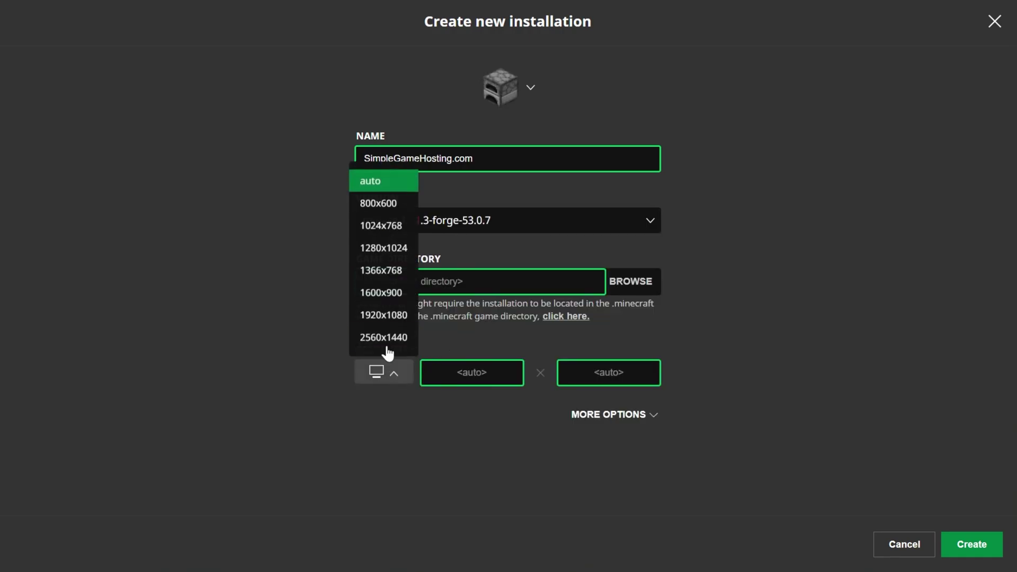
left_click(386, 343)
left_click(972, 548)
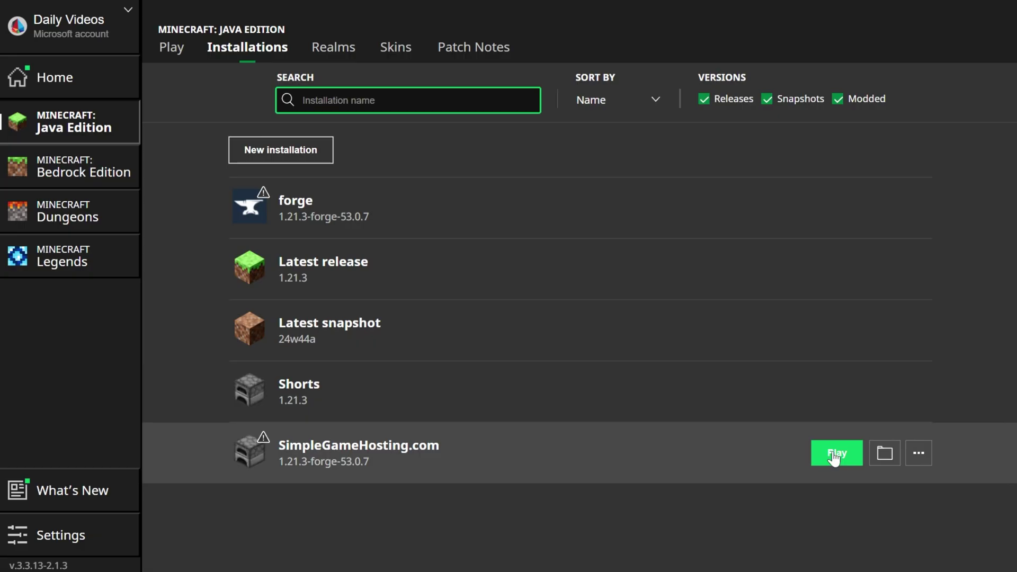
left_click(837, 453)
left_click(683, 370)
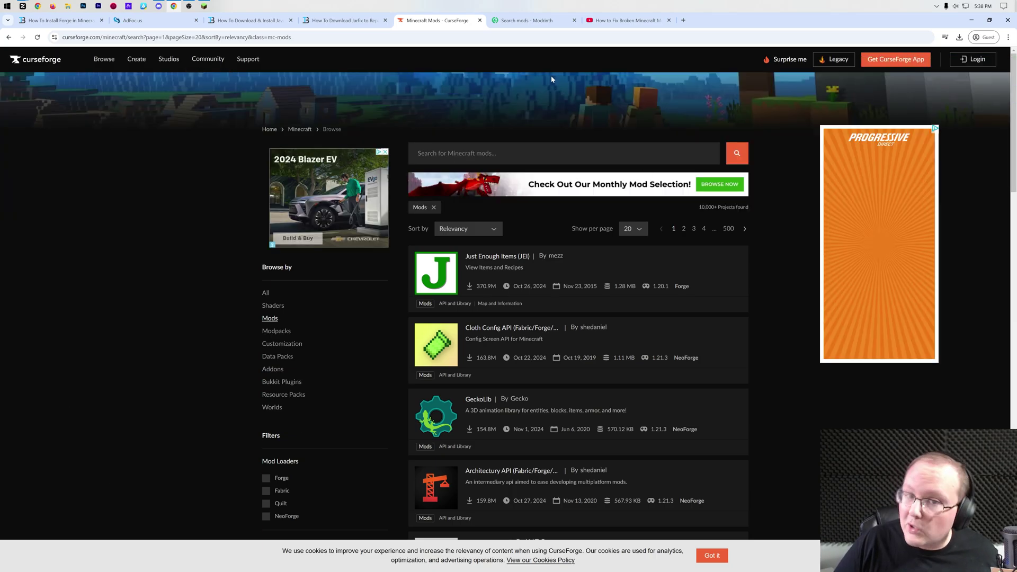
- In the browser, filter CurseForge's Minecraft mods by the Forge loader and game version 1.21.3, and look through the listed mods
left_click(523, 21)
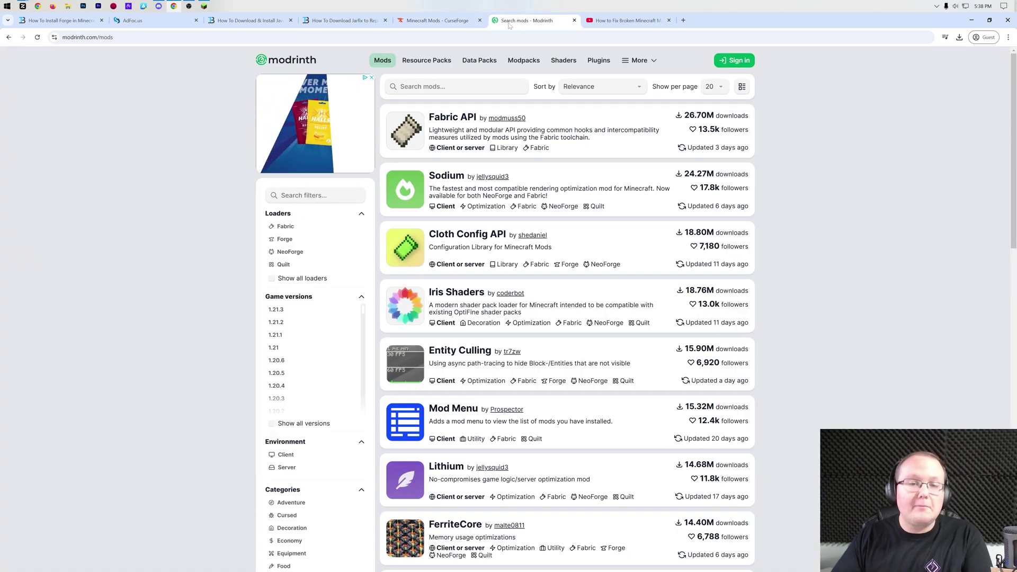
left_click(417, 23)
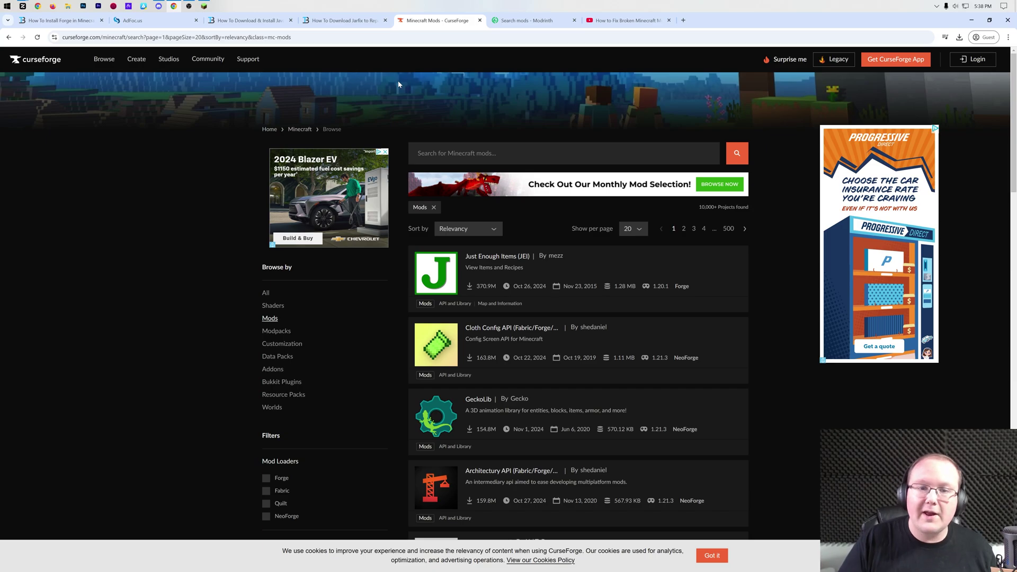
scroll(395, 193, "down", 4)
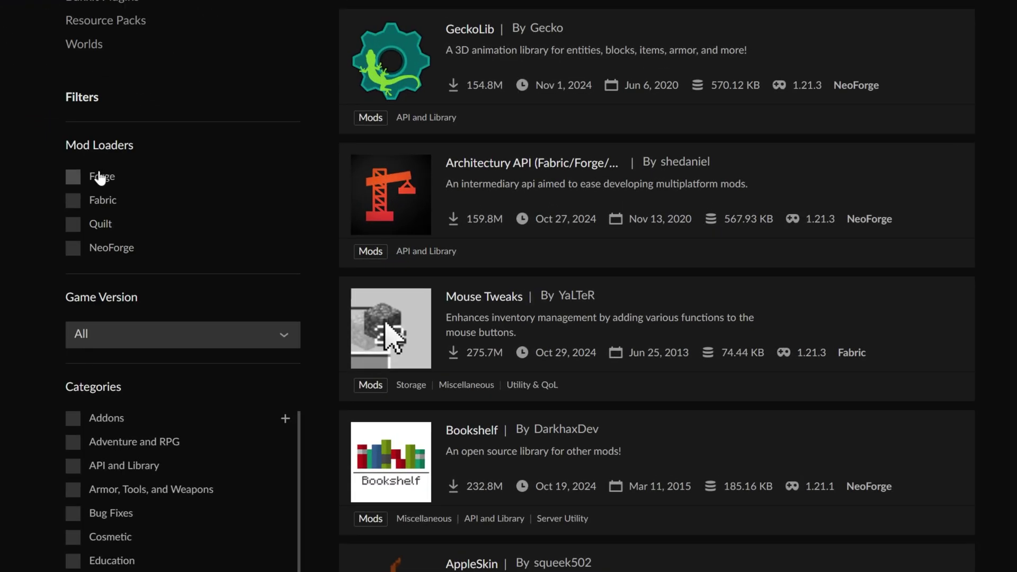
left_click(125, 333)
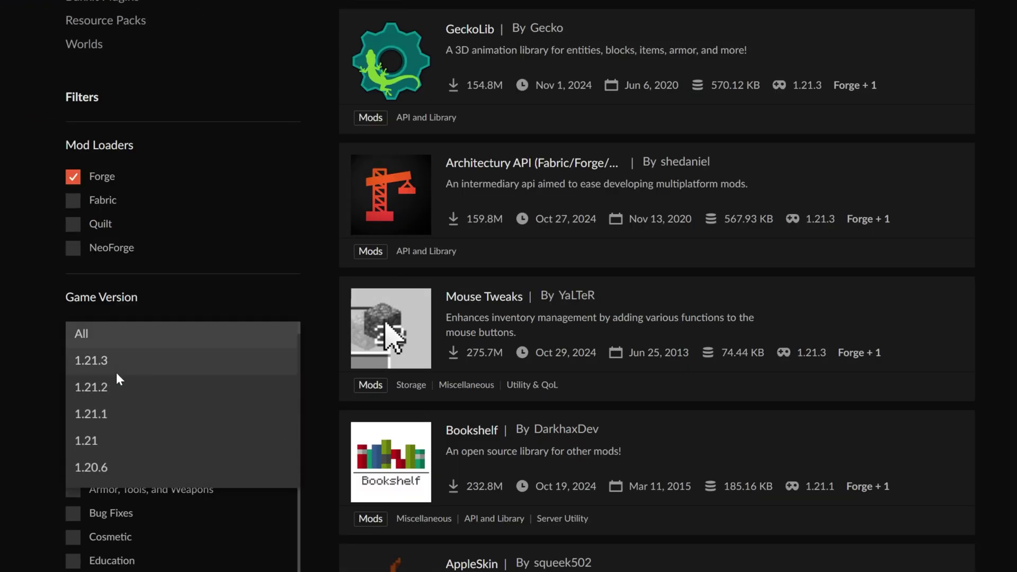
left_click(116, 367)
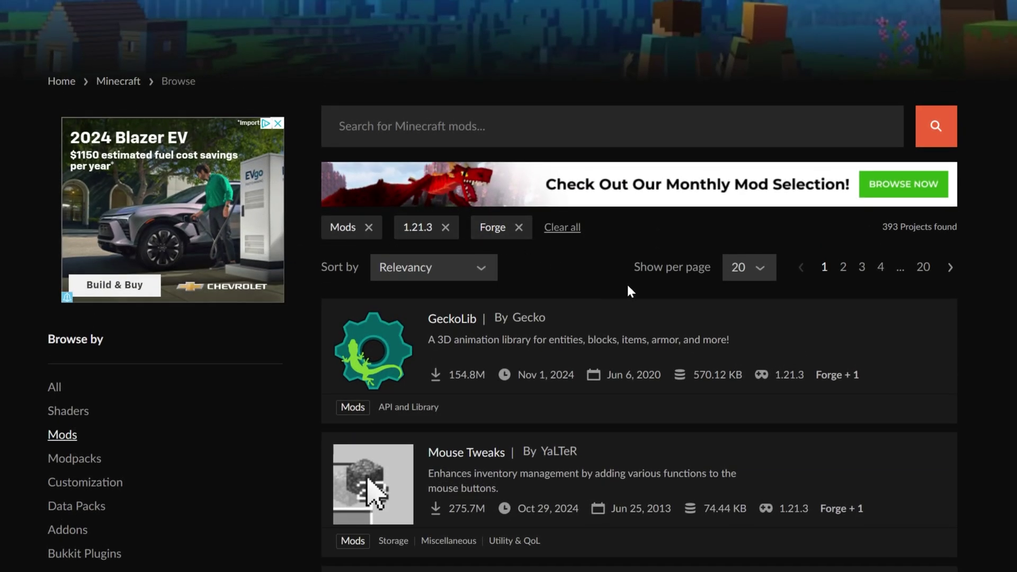
scroll(628, 289, "down", 10)
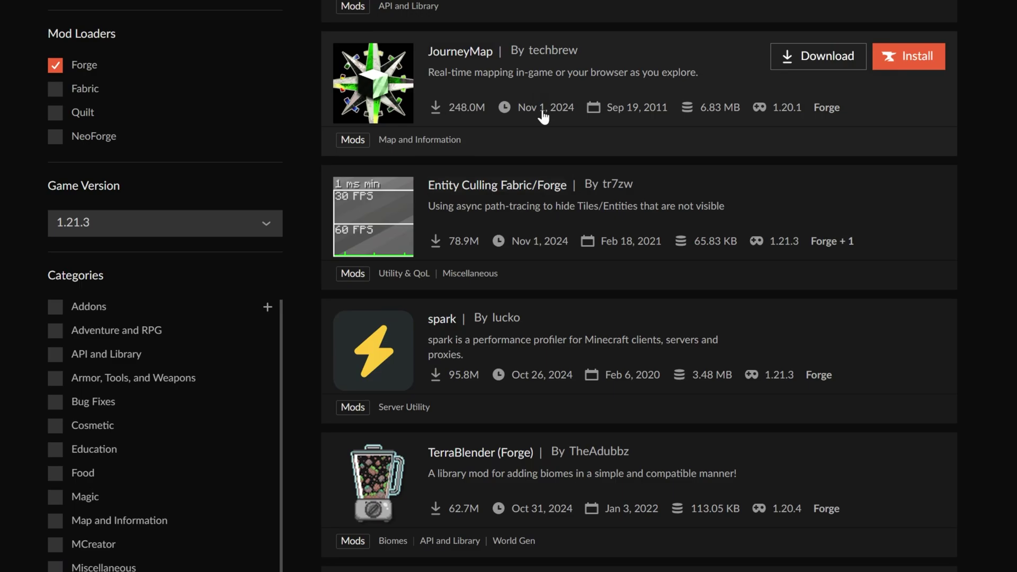
scroll(543, 115, "down", 3)
scroll(536, 381, "down", 4)
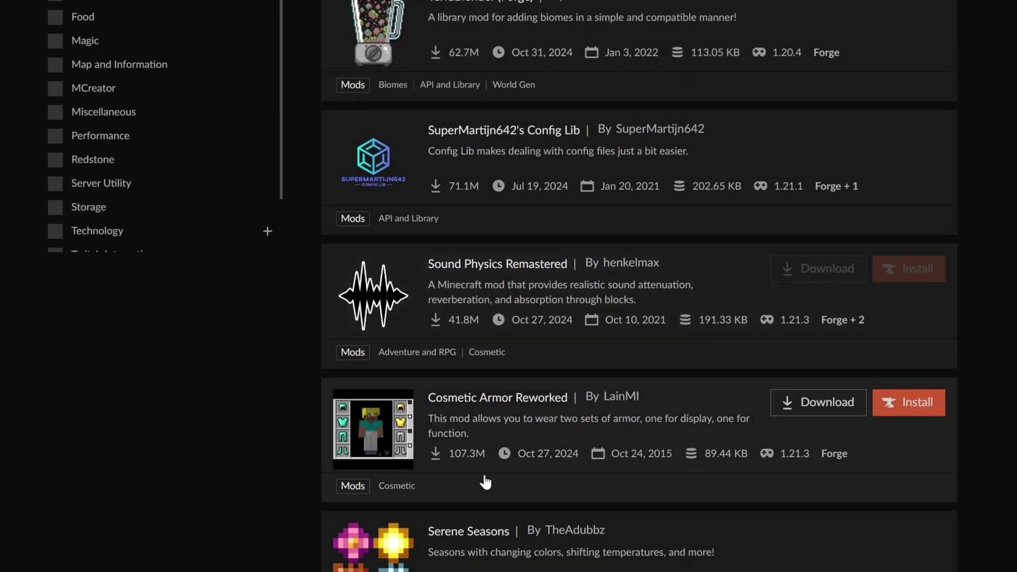
scroll(485, 482, "down", 3)
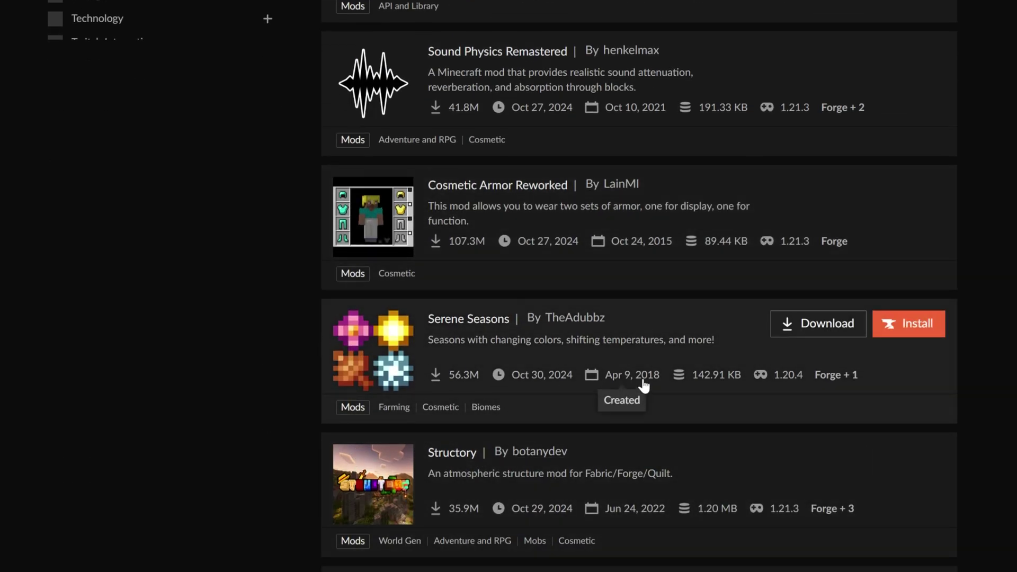
scroll(642, 390, "up", 20)
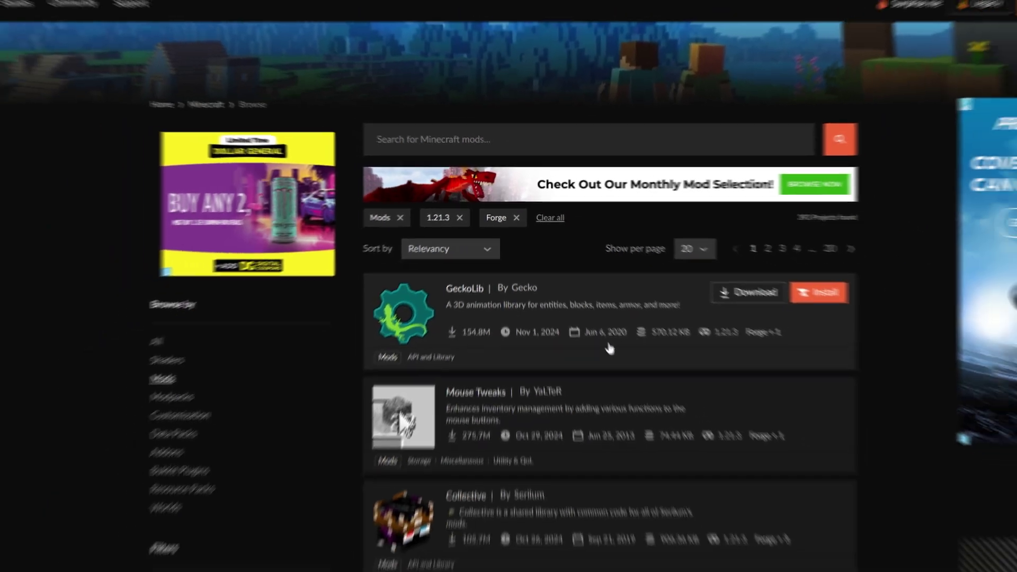
- Filter Modrinth's mods by the Forge loader and game version 1.21.3, and look through the listed mods
left_click(523, 21)
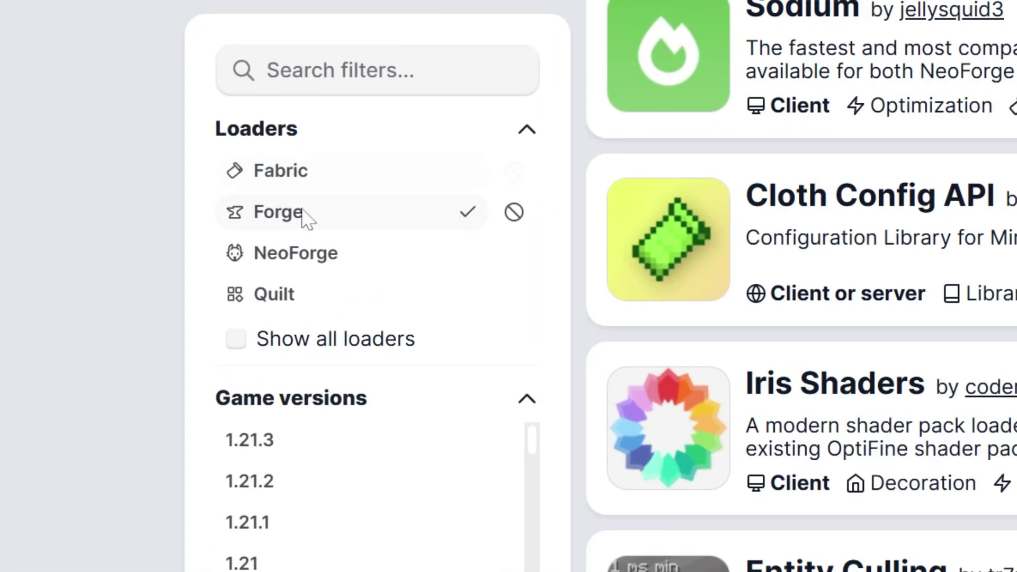
left_click(303, 219)
left_click(288, 430)
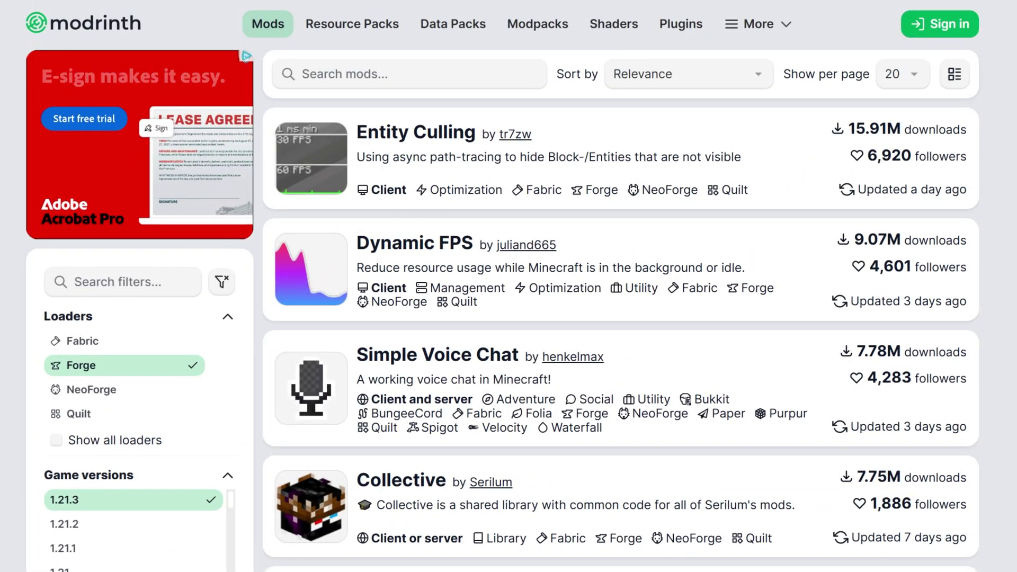
scroll(620, 299, "down", 7)
scroll(620, 298, "down", 1)
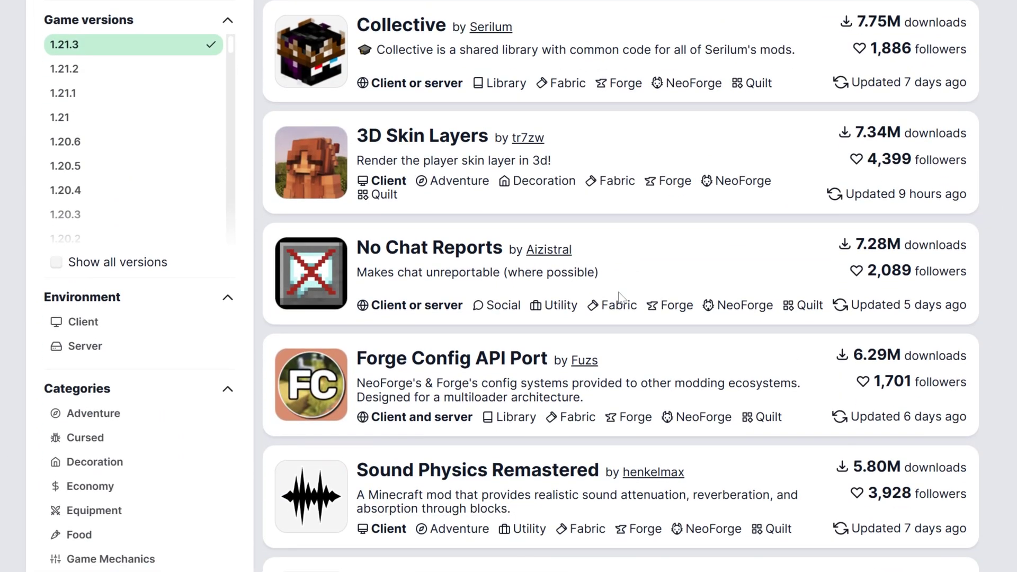
scroll(571, 275, "up", 1)
scroll(709, 198, "down", 10)
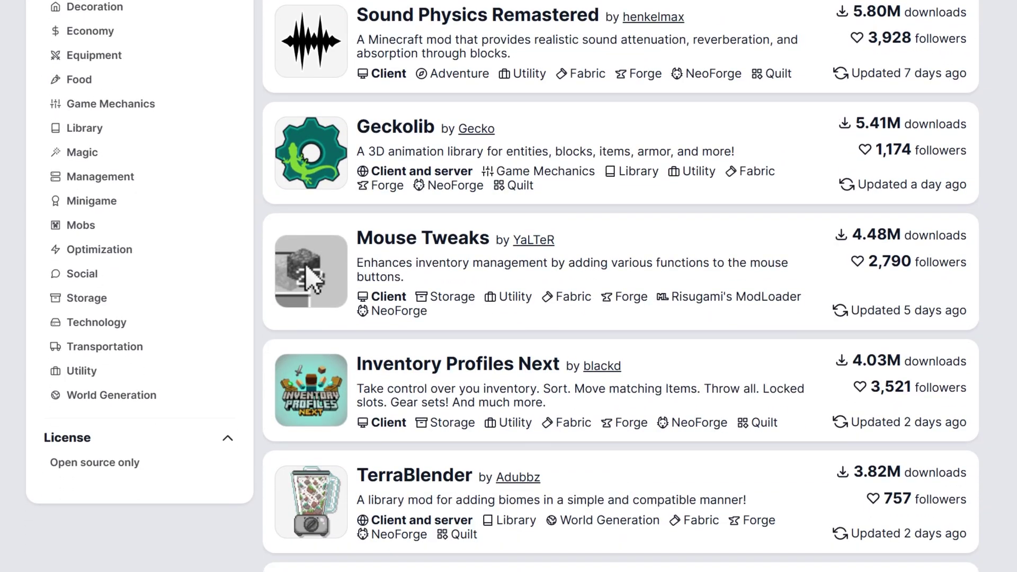
scroll(620, 285, "down", 12)
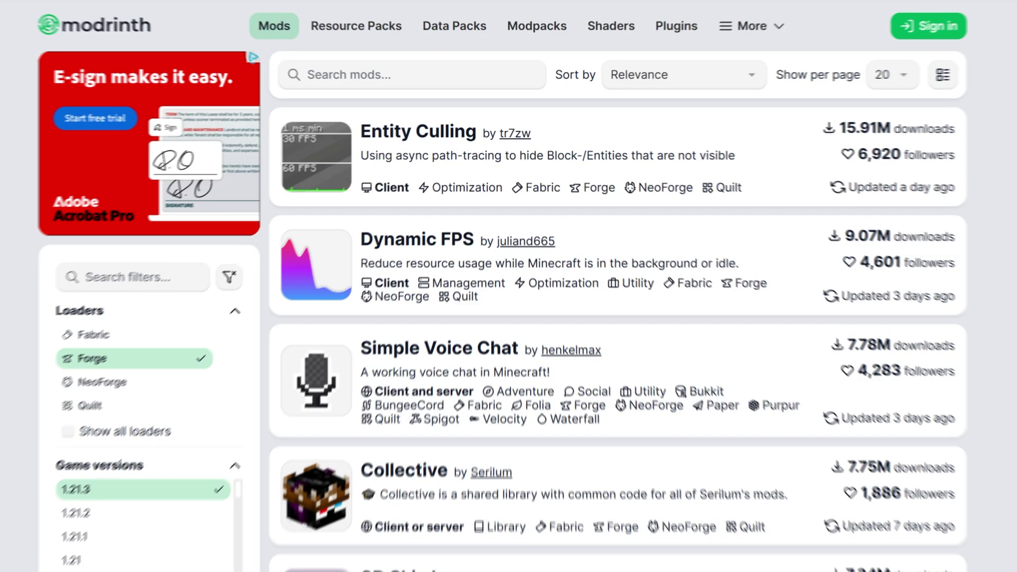
- View the YouTube video How to Fix Broken Minecraft Mods and switch back to the running Minecraft game
left_click(626, 22)
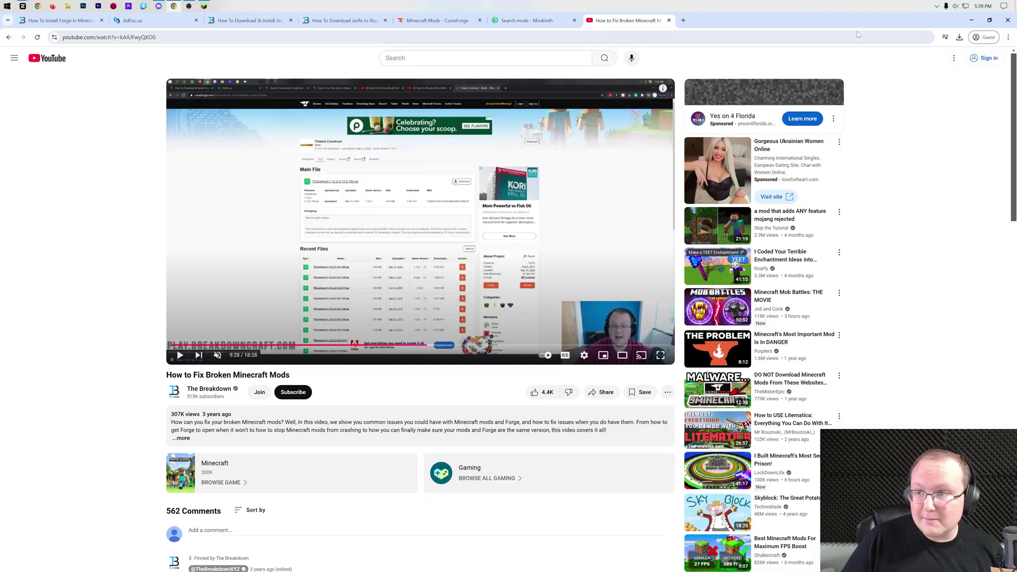
left_click(971, 20)
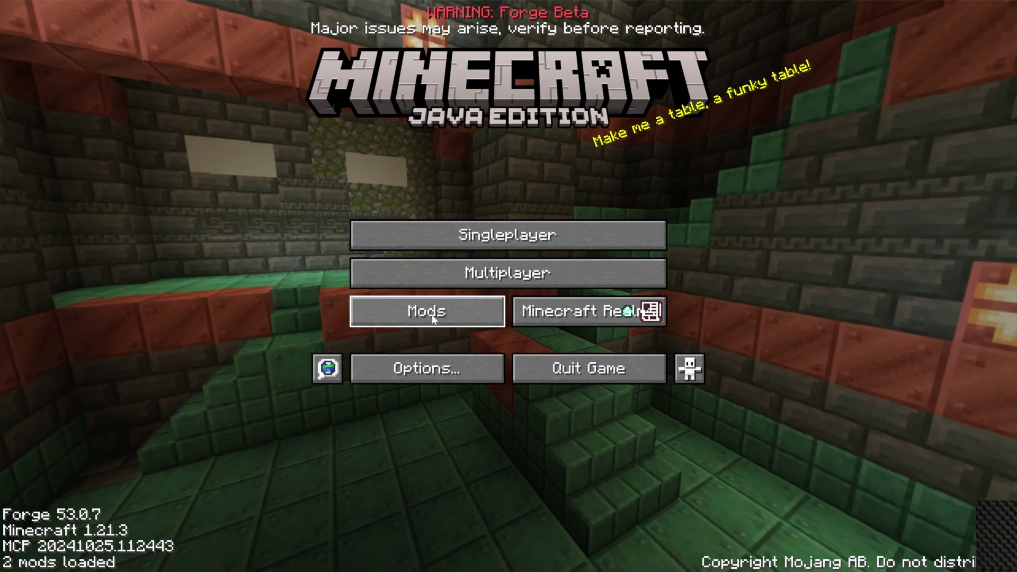
- View Minecraft's list of installed mods, open its mods folder, and return to the title screen
left_click(451, 303)
left_click(59, 554)
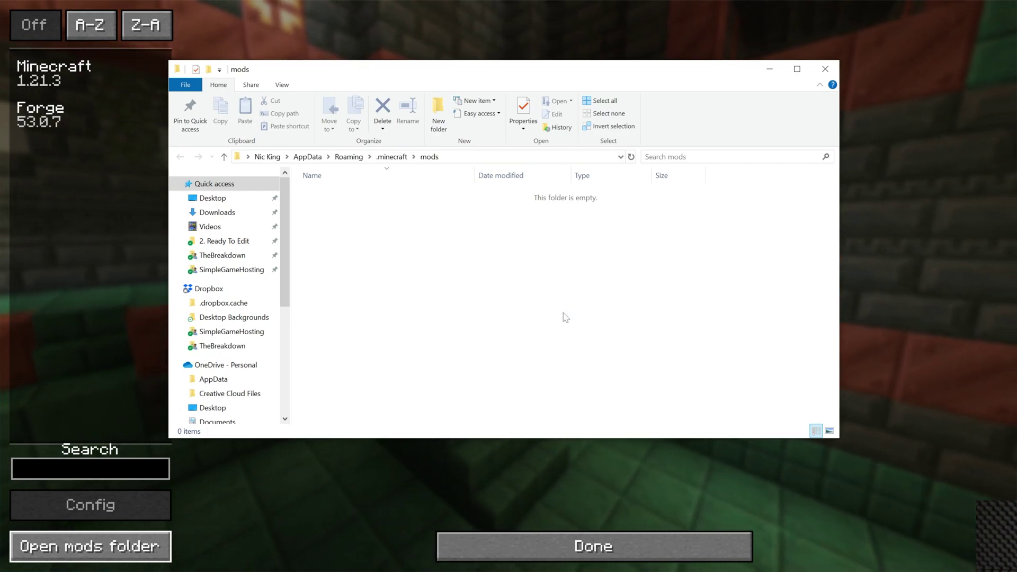
left_click(639, 503)
left_click(624, 534)
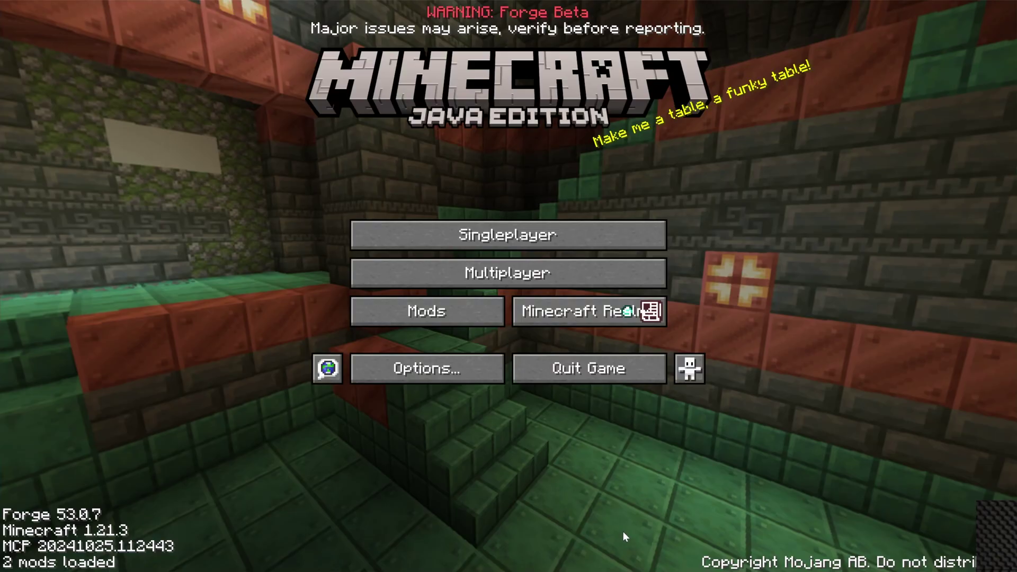